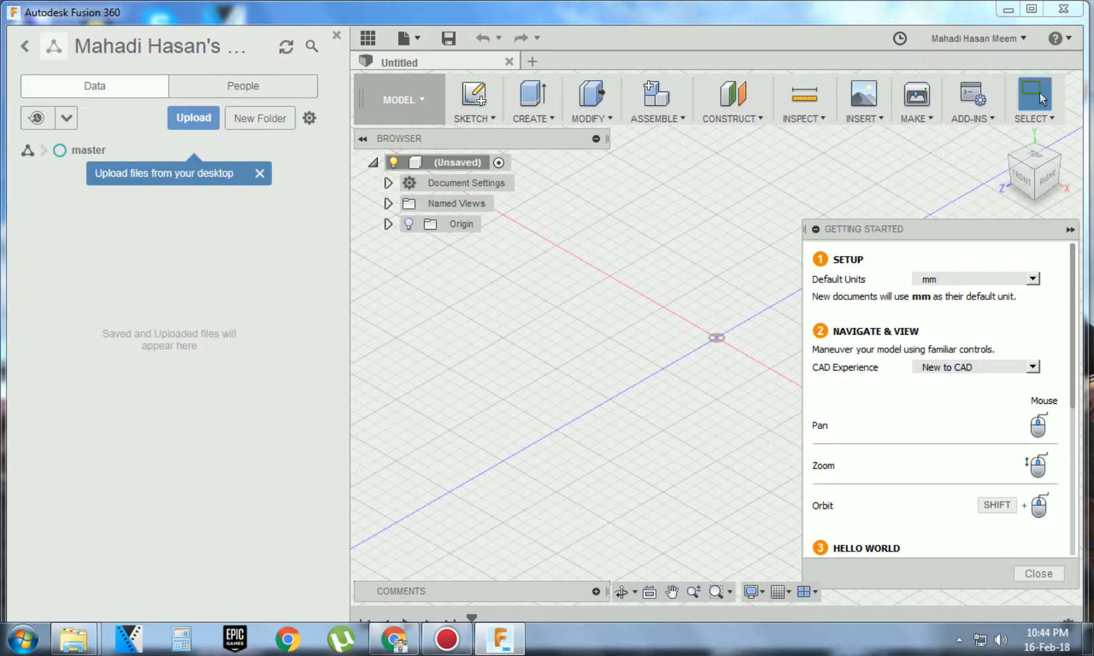
Close the data panel and collapse the Getting Started guide
left_click(25, 46)
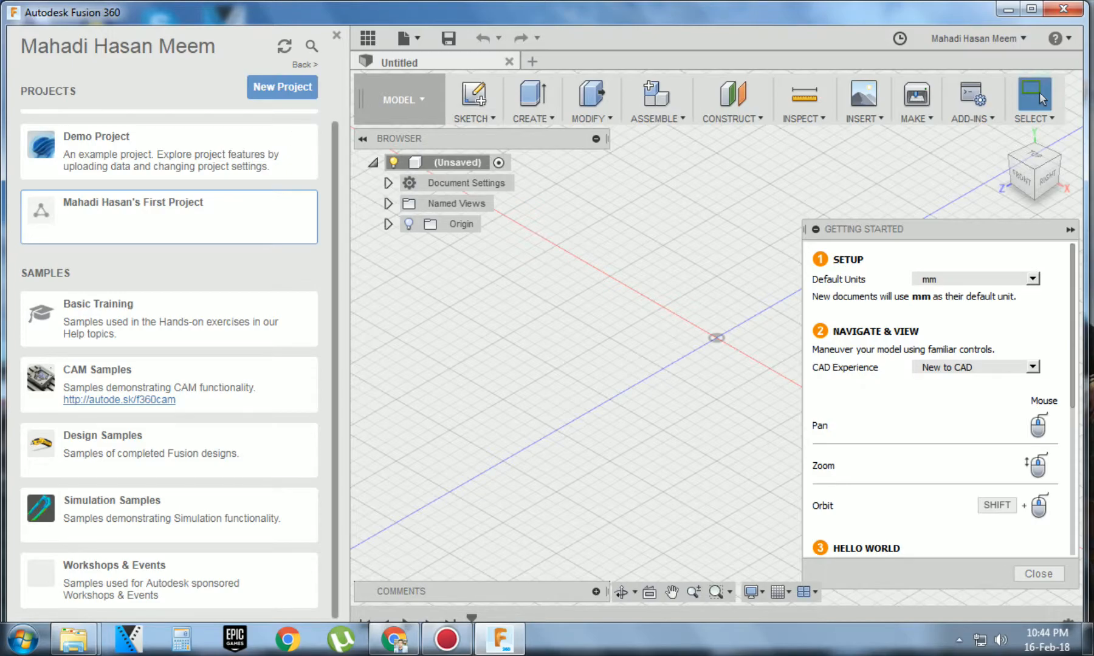
left_click(336, 35)
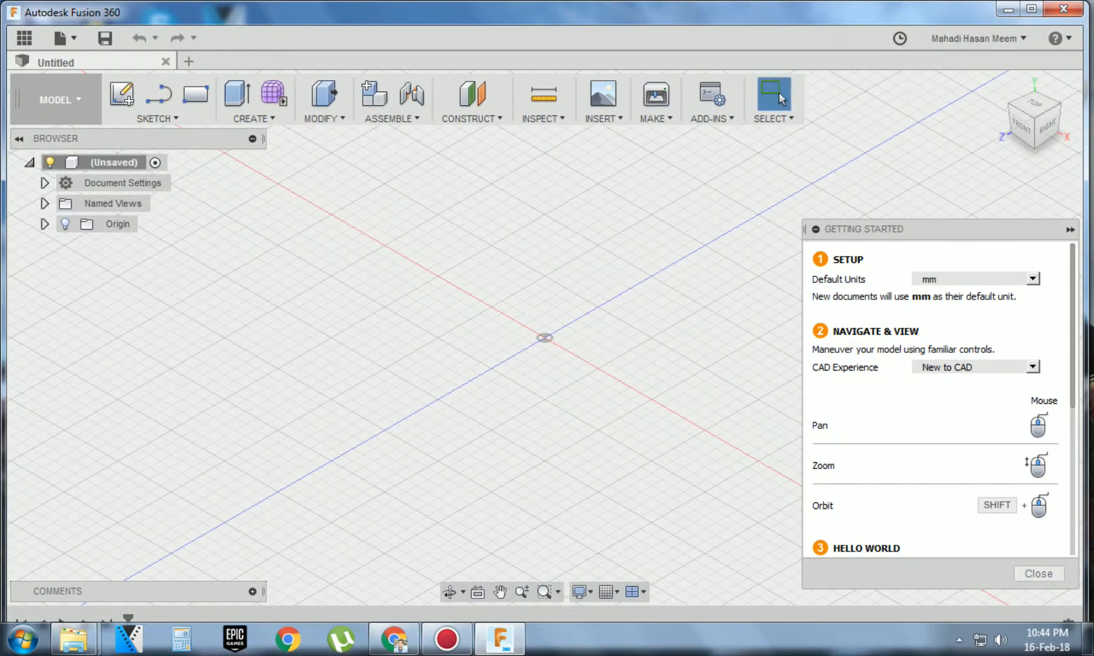
left_click(1070, 229)
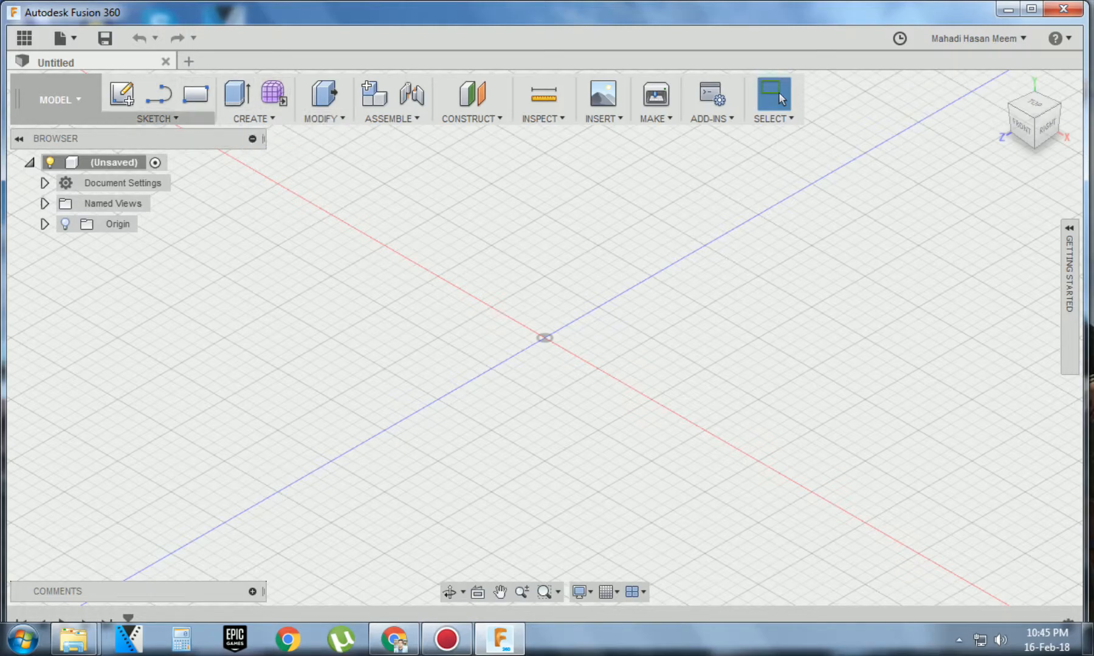
Sketch a 2-point rectangle about 12.7 mm wide and 23.2 mm high on the vertical YZ plane, on the positive-Z side of the origin
left_click(157, 119)
mouse_move(152, 179)
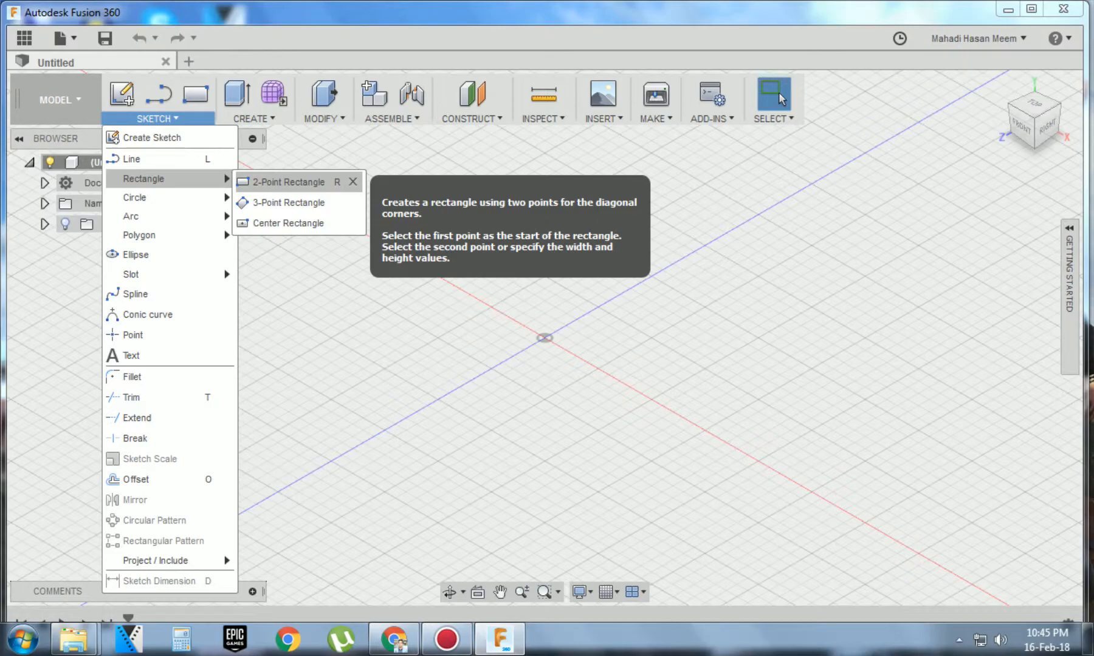
left_click(286, 182)
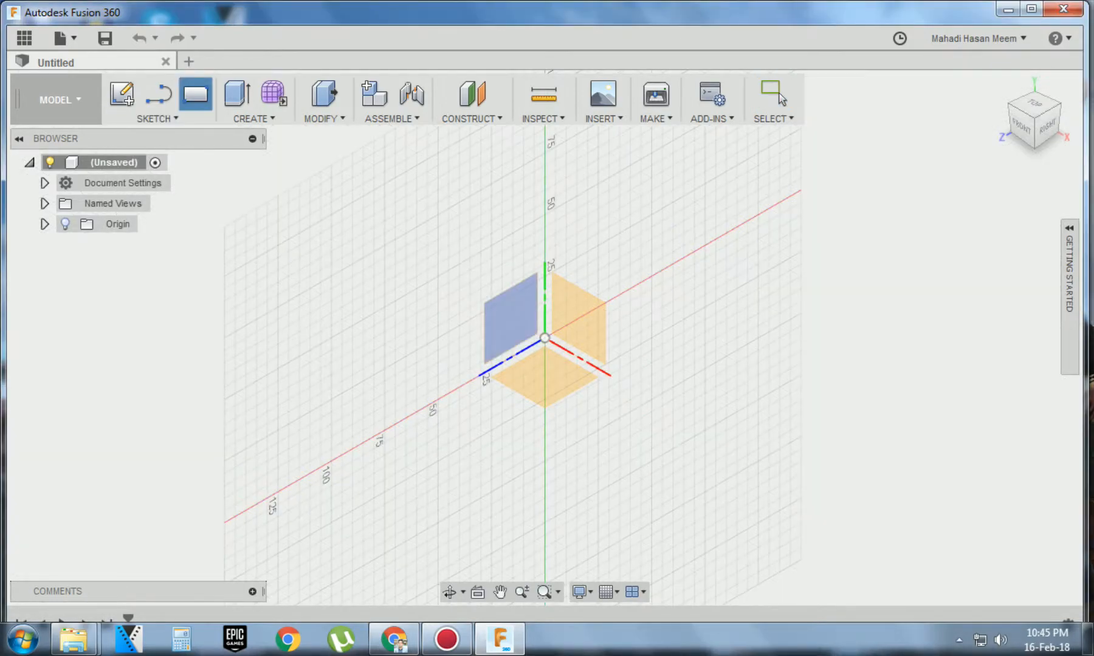
left_click(510, 319)
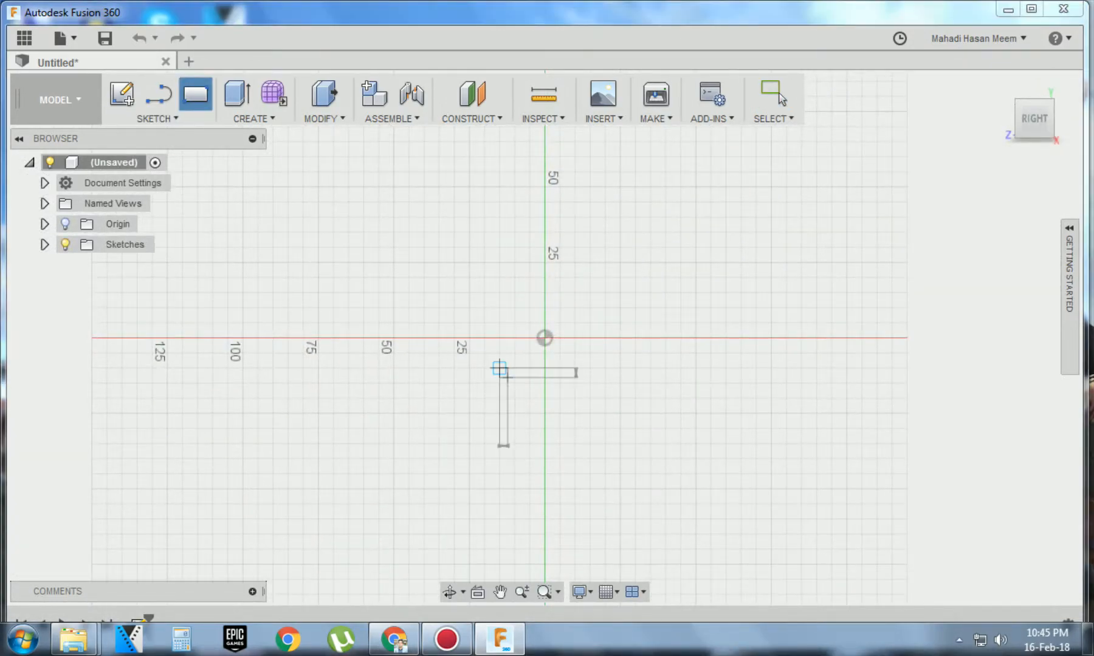
left_click(507, 377)
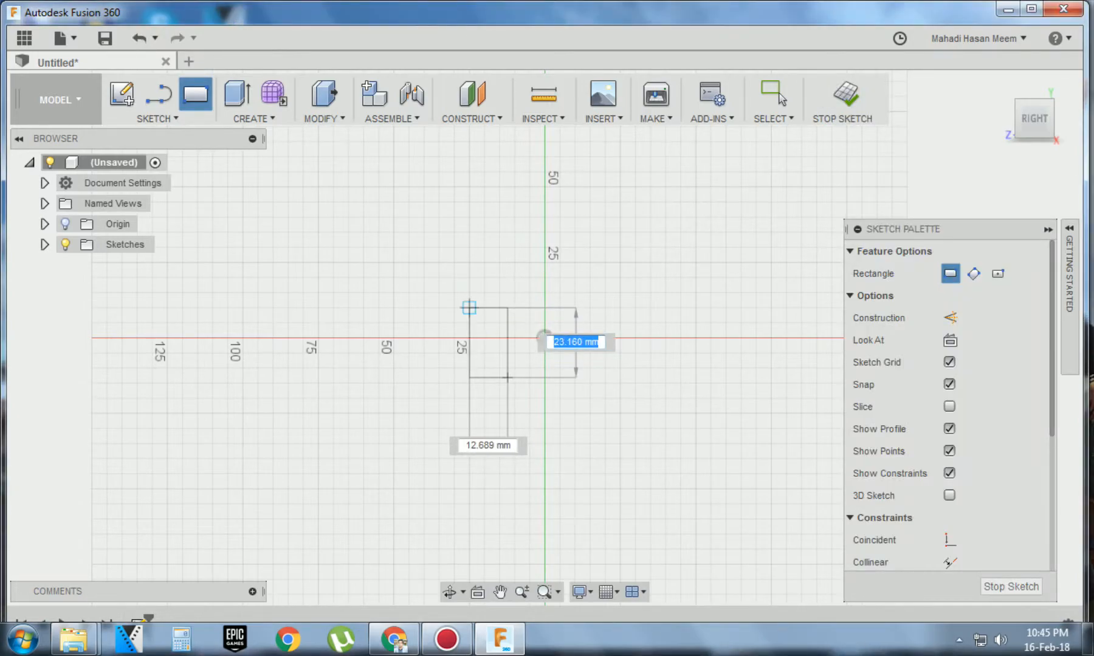
left_click(470, 307)
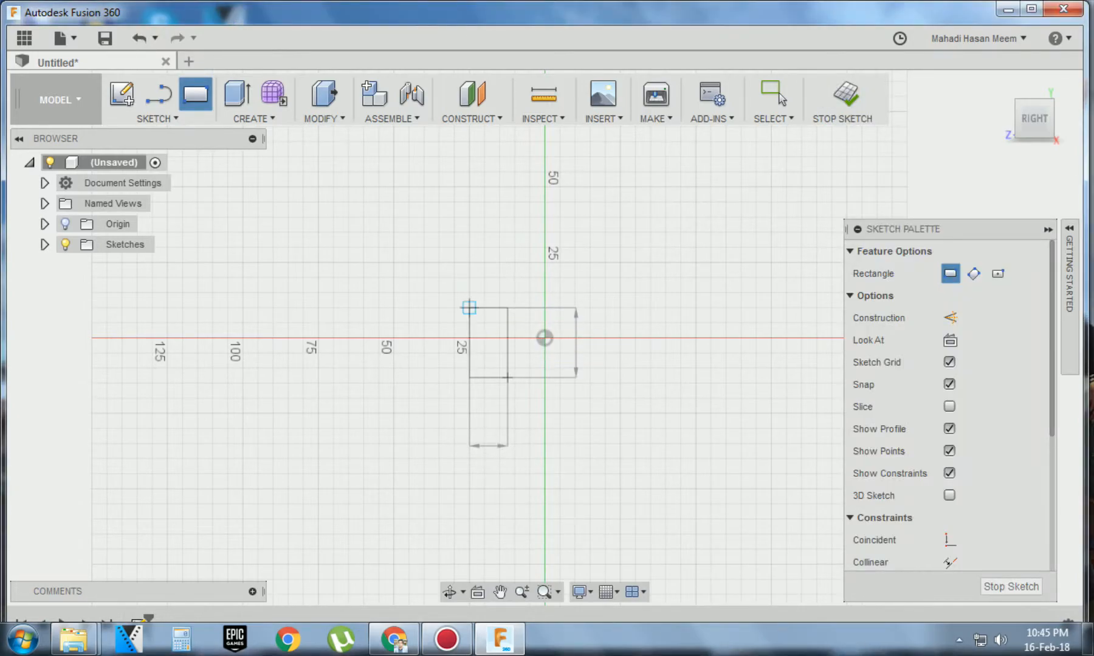
Sketch a narrow rectangle starting at the vertical axis and a larger, roughly square one beyond it on the negative-Z side
left_click(573, 376)
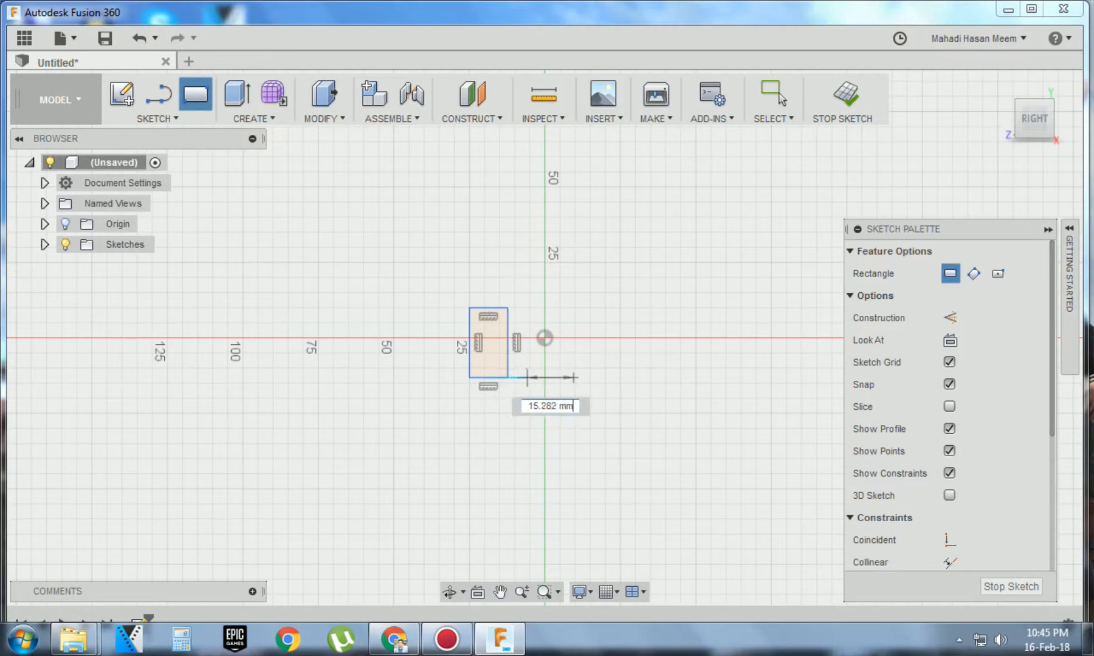
left_click(545, 308)
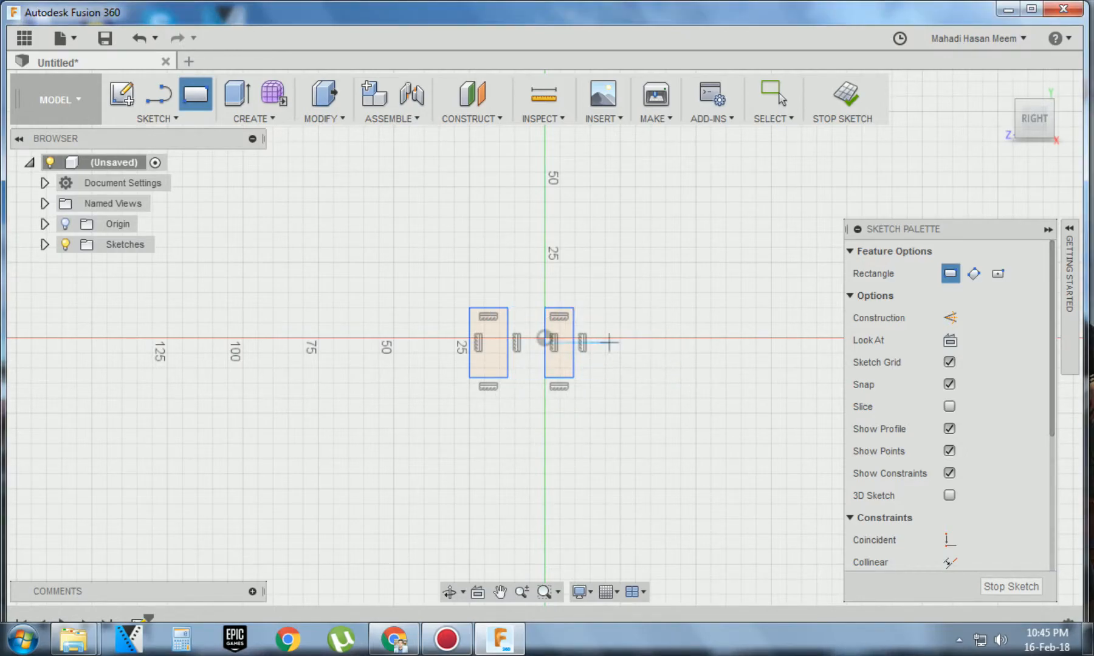
left_click(605, 307)
left_click(687, 392)
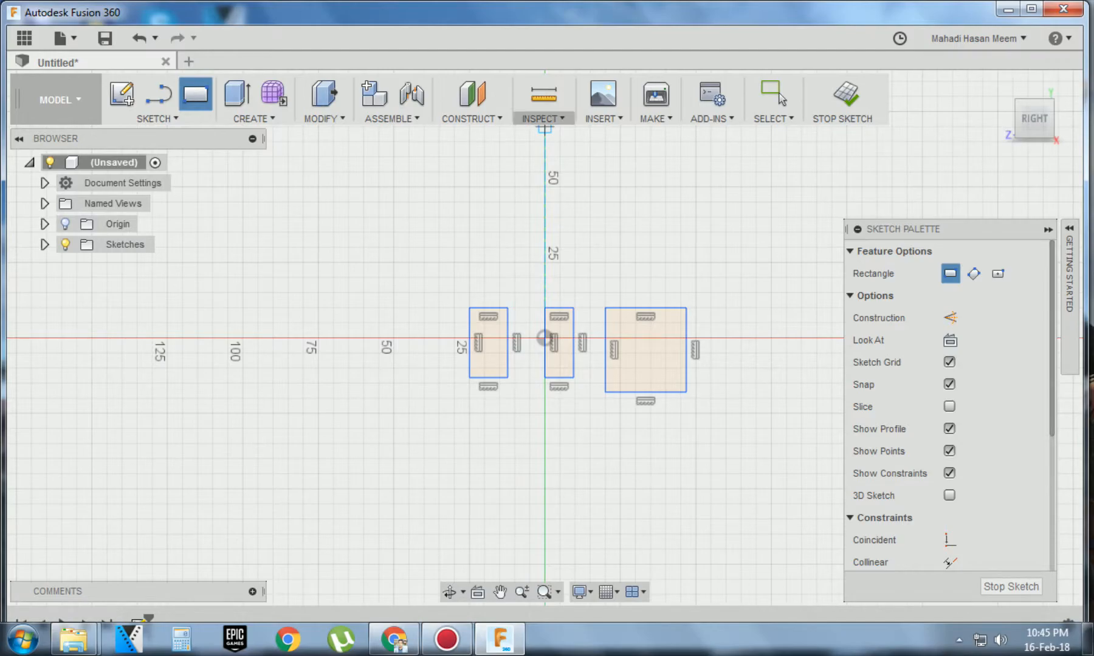
left_click(322, 119)
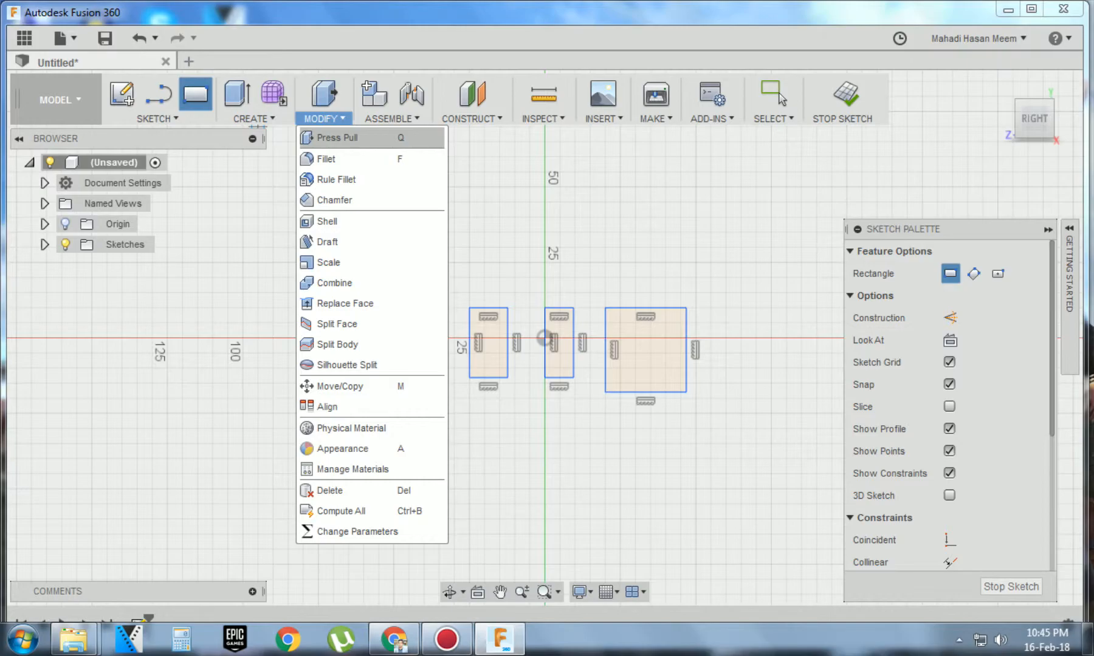
left_click(337, 137)
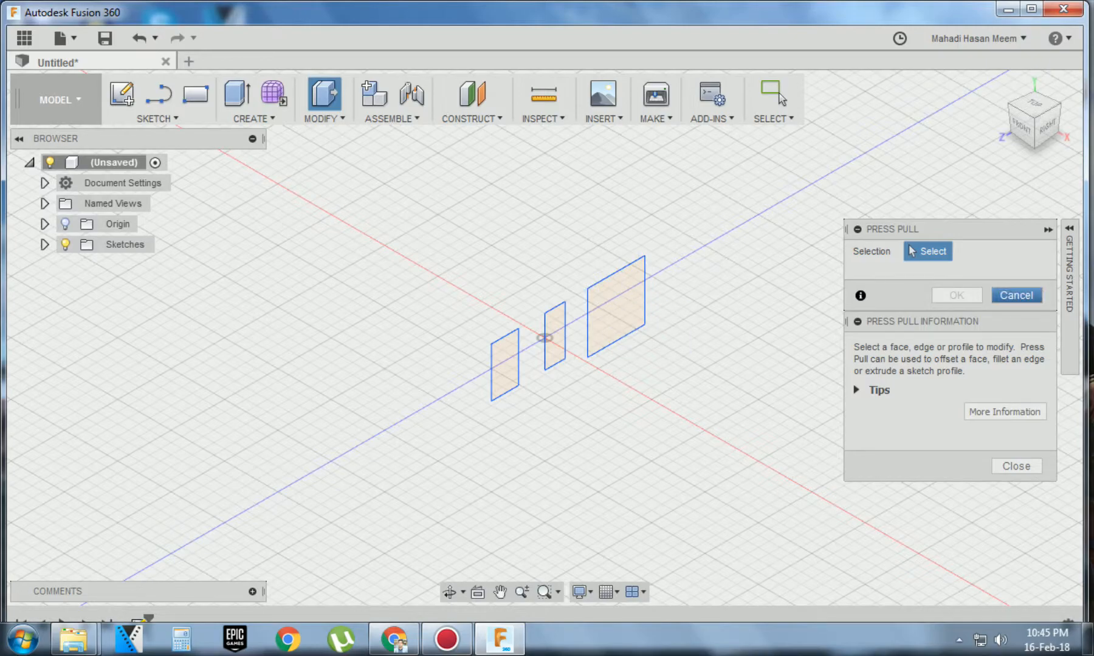
left_click(1016, 295)
Press-pull the largest rectangle 45 mm with a taper angle of -25 degrees
key("q")
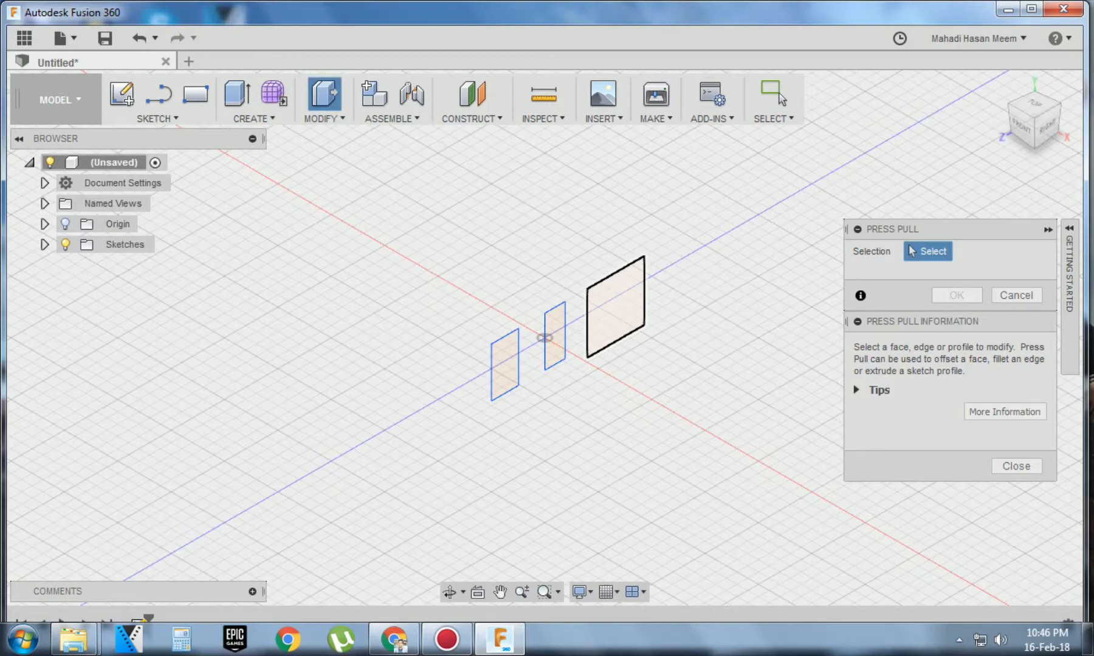
left_click(617, 307)
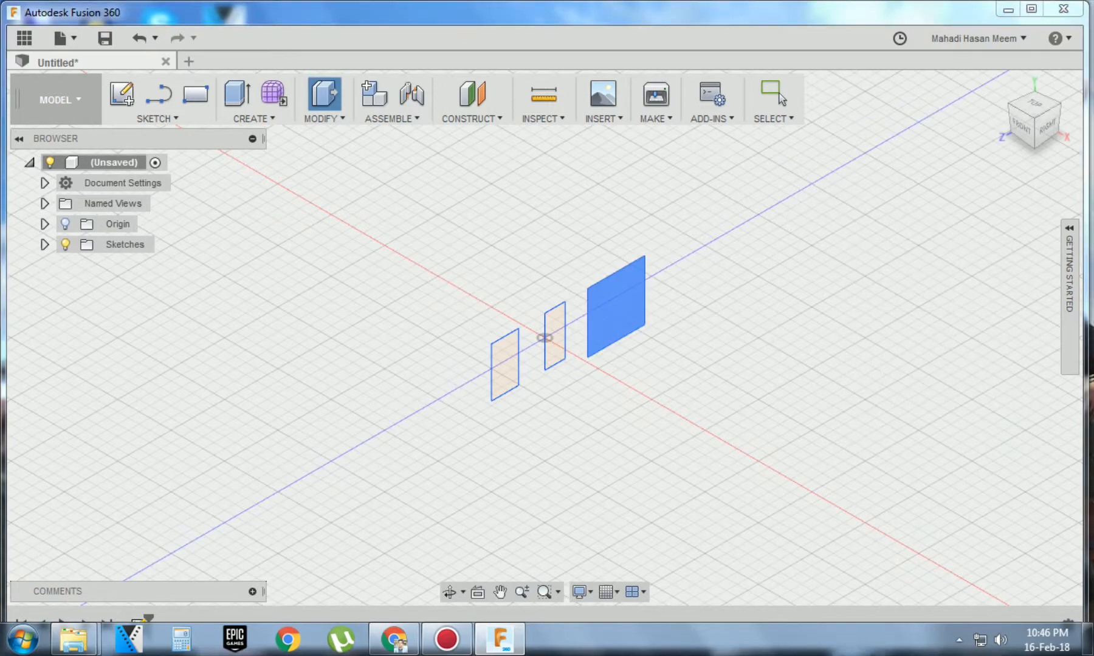
left_click_drag(630, 314, 723, 367)
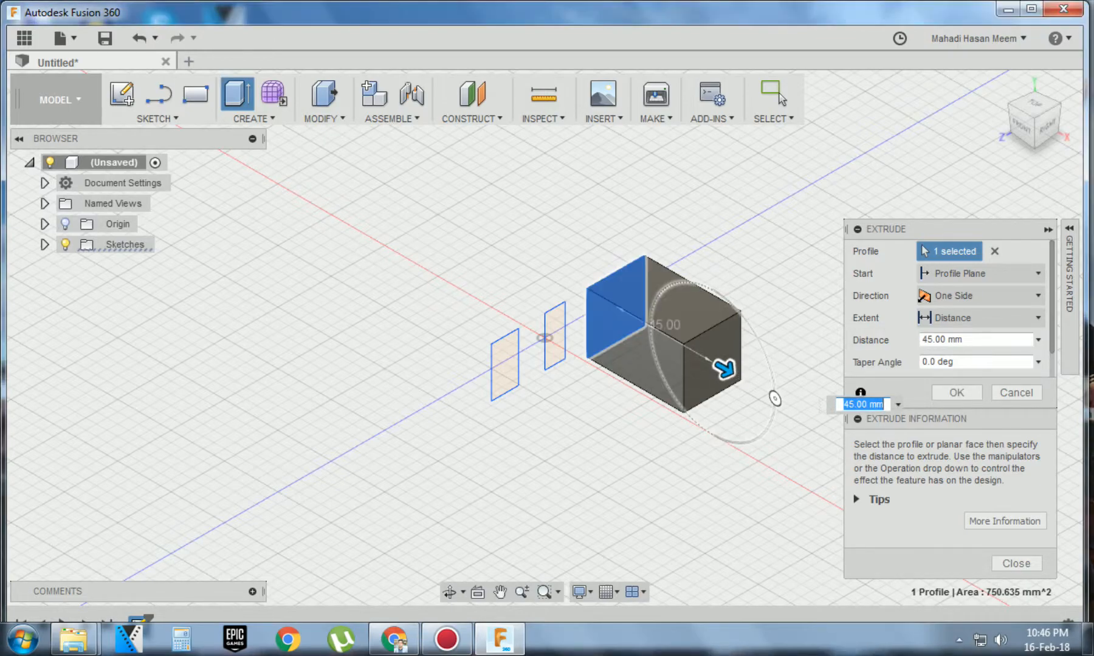
left_click_drag(775, 399, 768, 365)
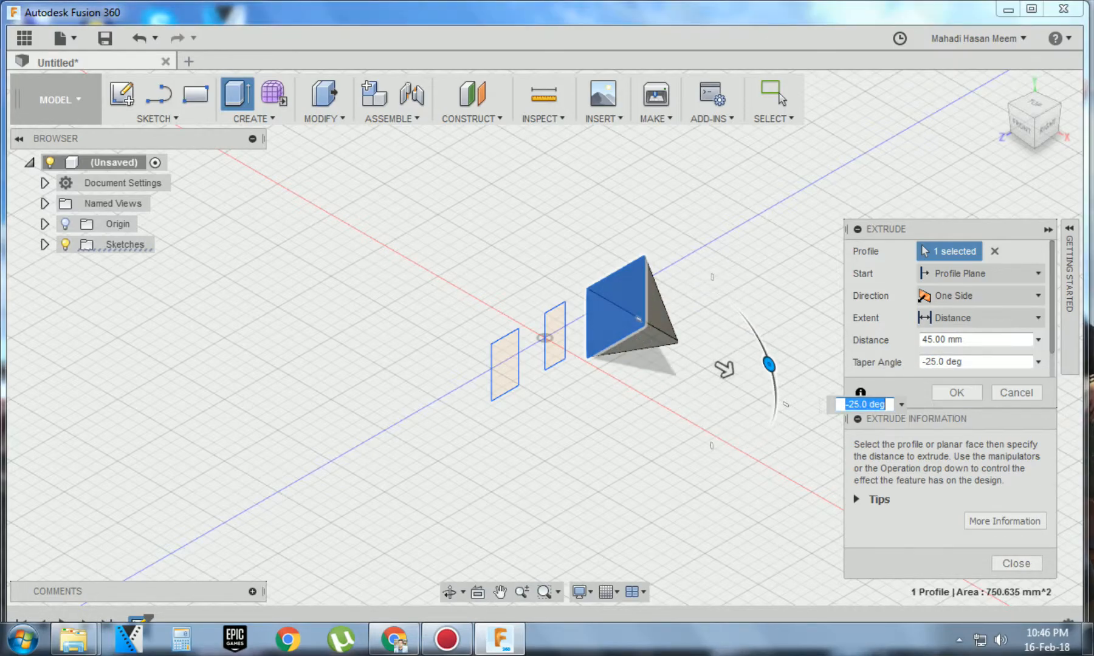
Try adding the middle rectangle to the tapered extrusion with a distance of 50 mm, and leave the command
left_click(554, 336)
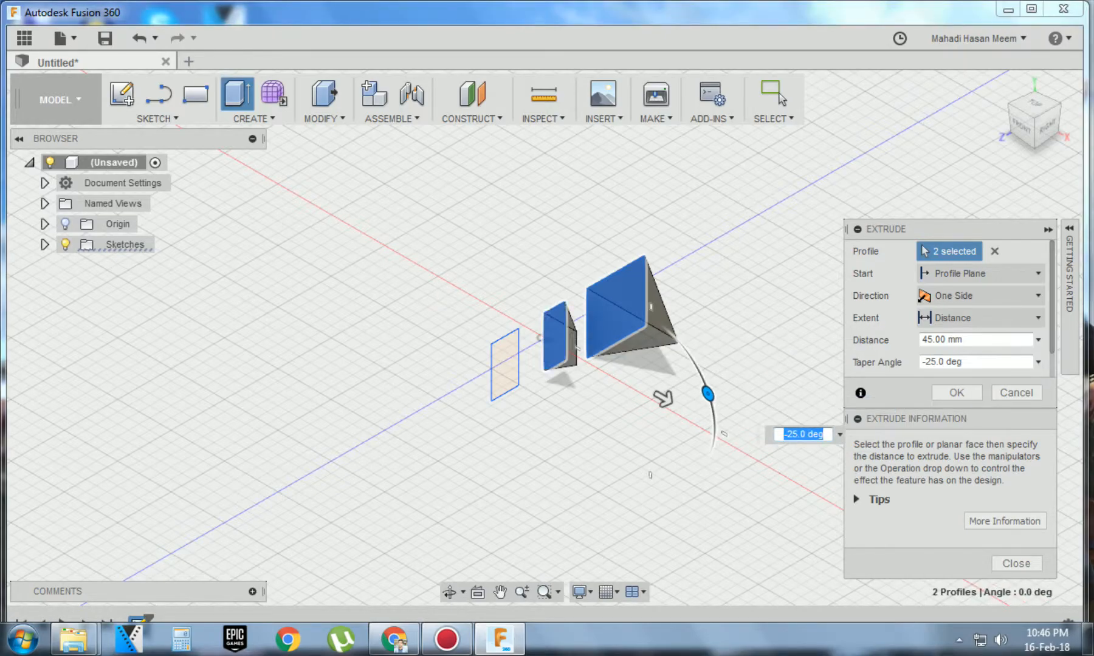
type("q")
mouse_move(662, 399)
left_mouse_down()
mouse_move(698, 420)
mouse_move(675, 405)
left_mouse_up()
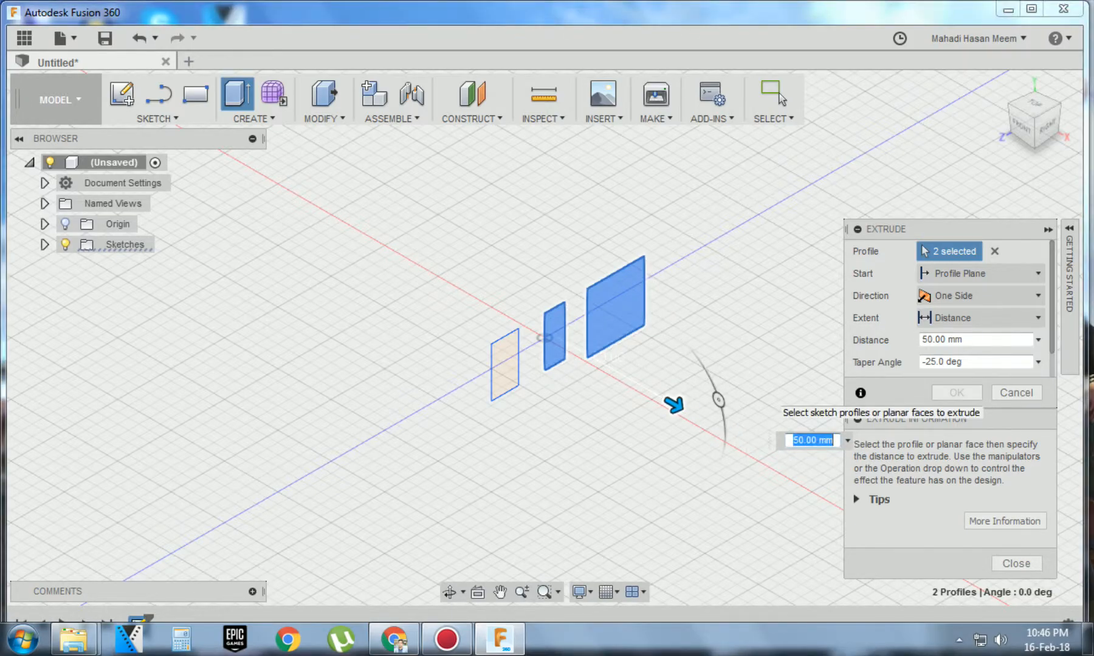
key("Escape")
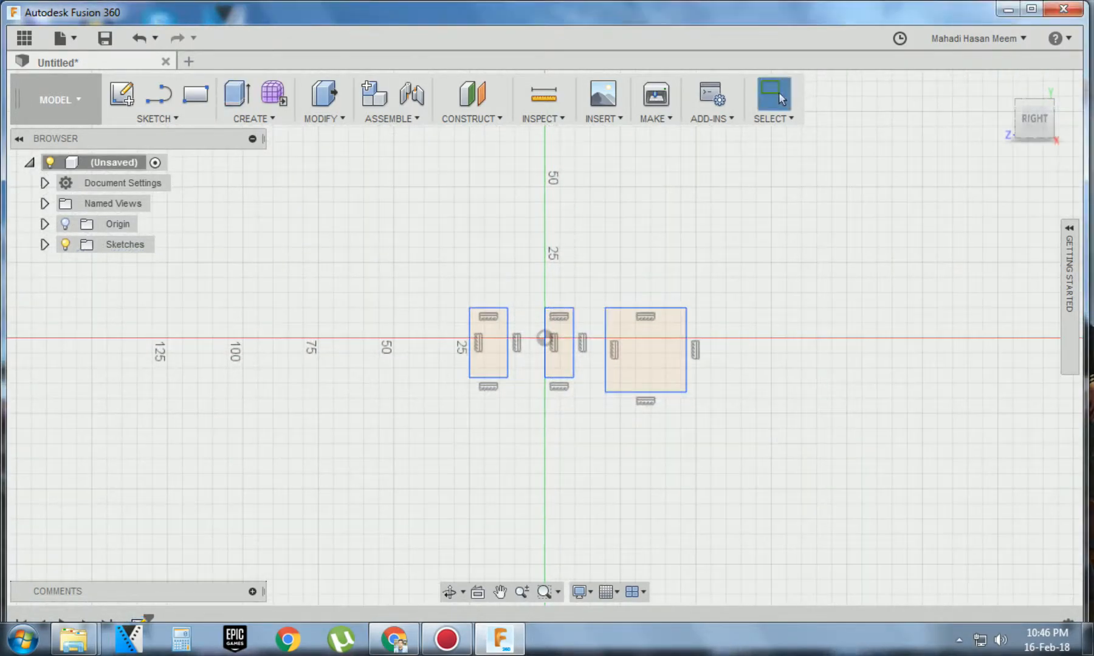
Try extruding all three rectangles together by 60 mm without taper, and leave the command
left_click(645, 352)
key("e")
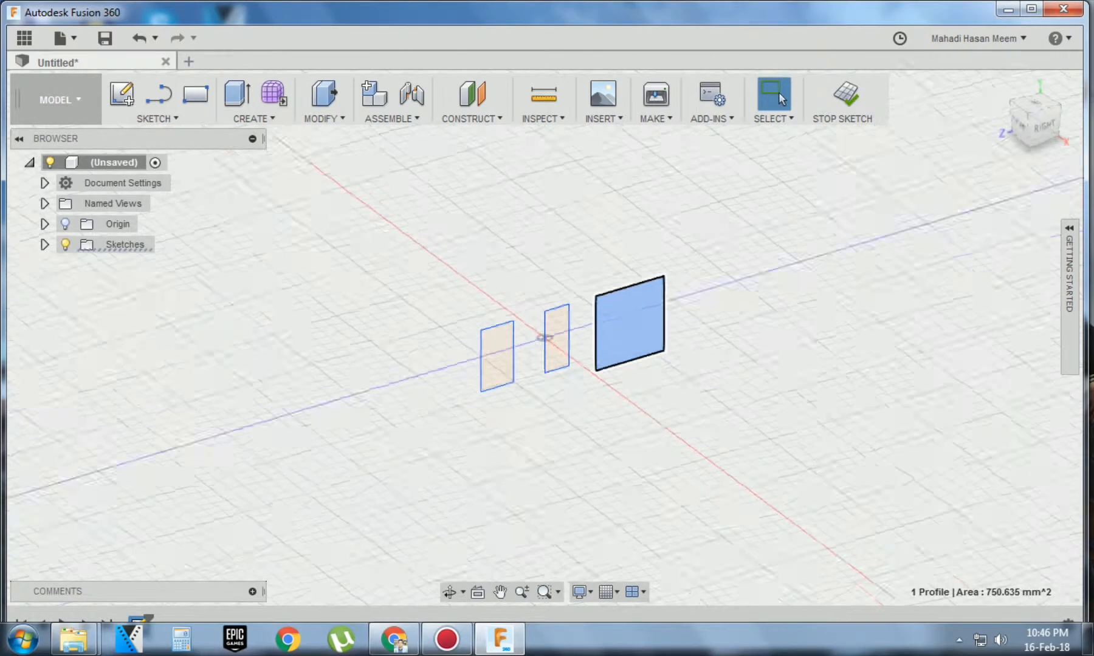
type("60")
key("Return")
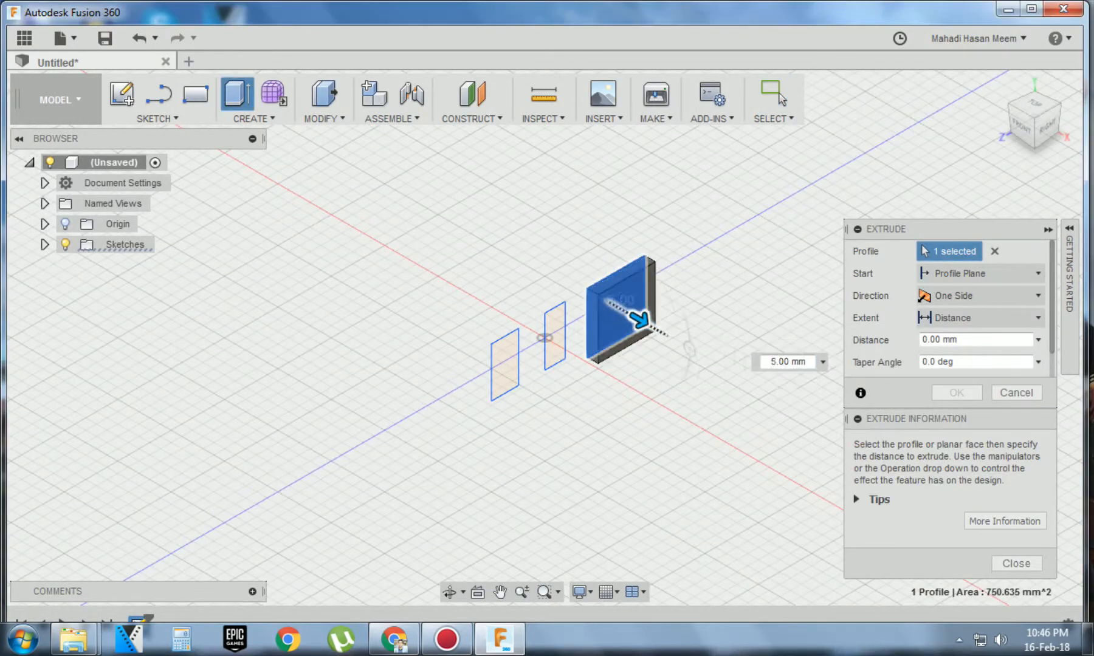
left_click(555, 336)
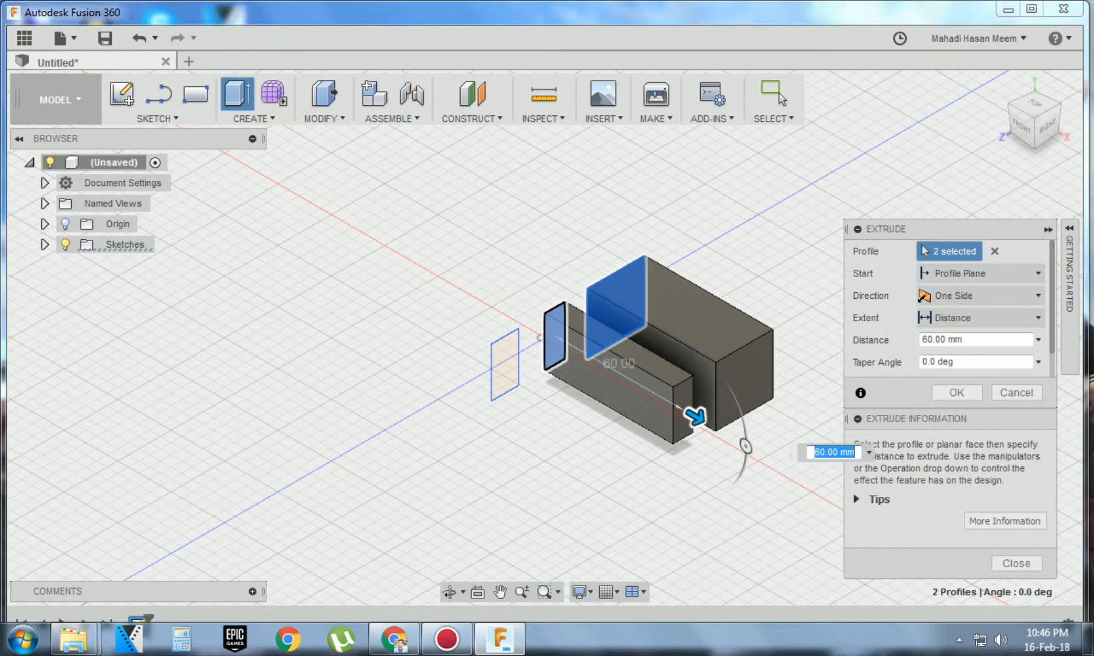
left_click(504, 365)
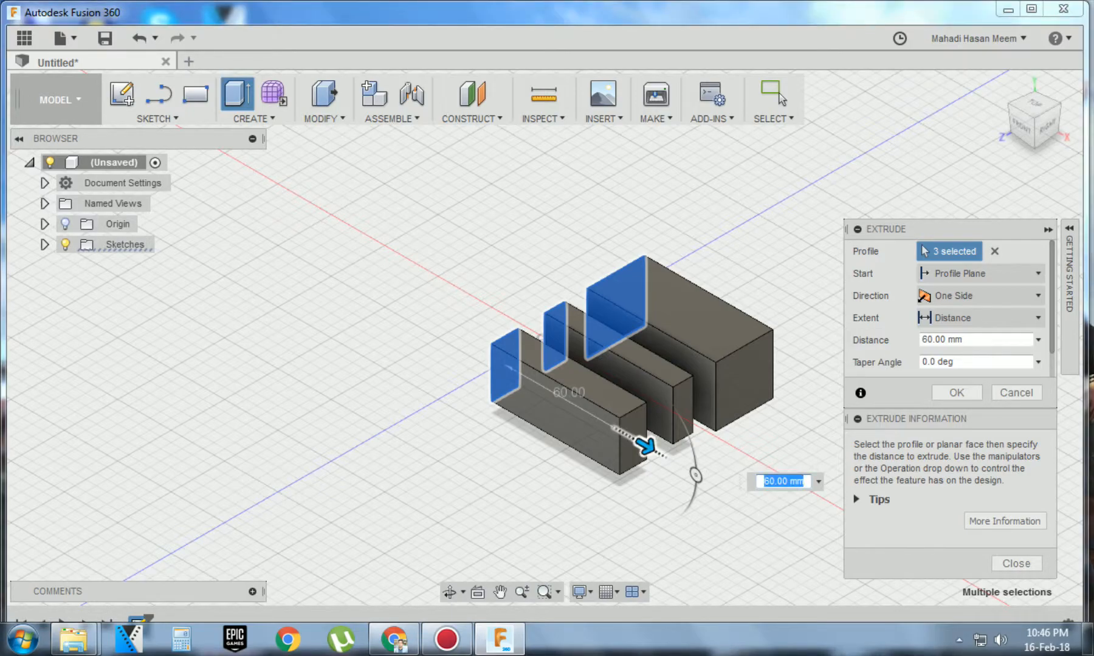
type("50")
key("Return")
left_click_drag(625, 434, 646, 447)
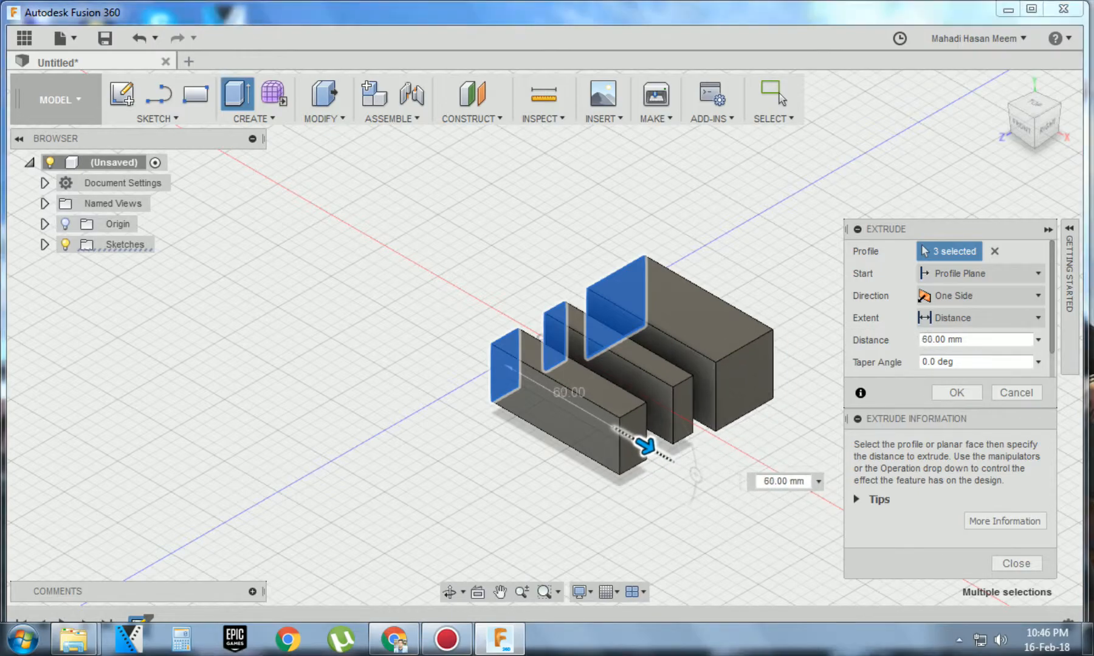
key("Escape")
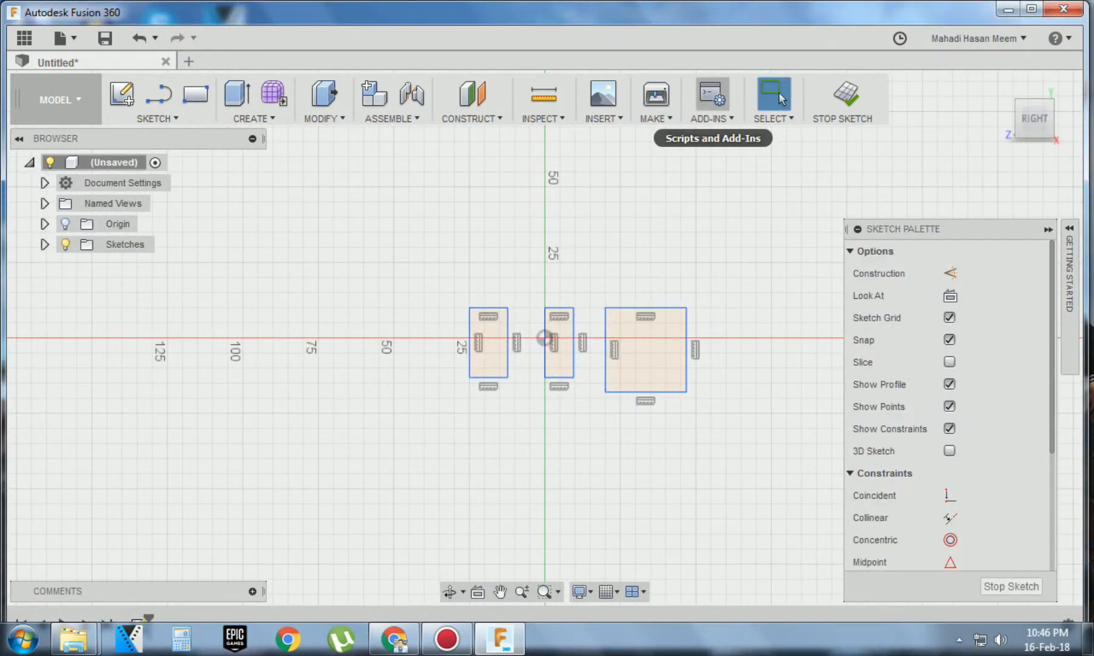
scroll(612, 395, "up", 3)
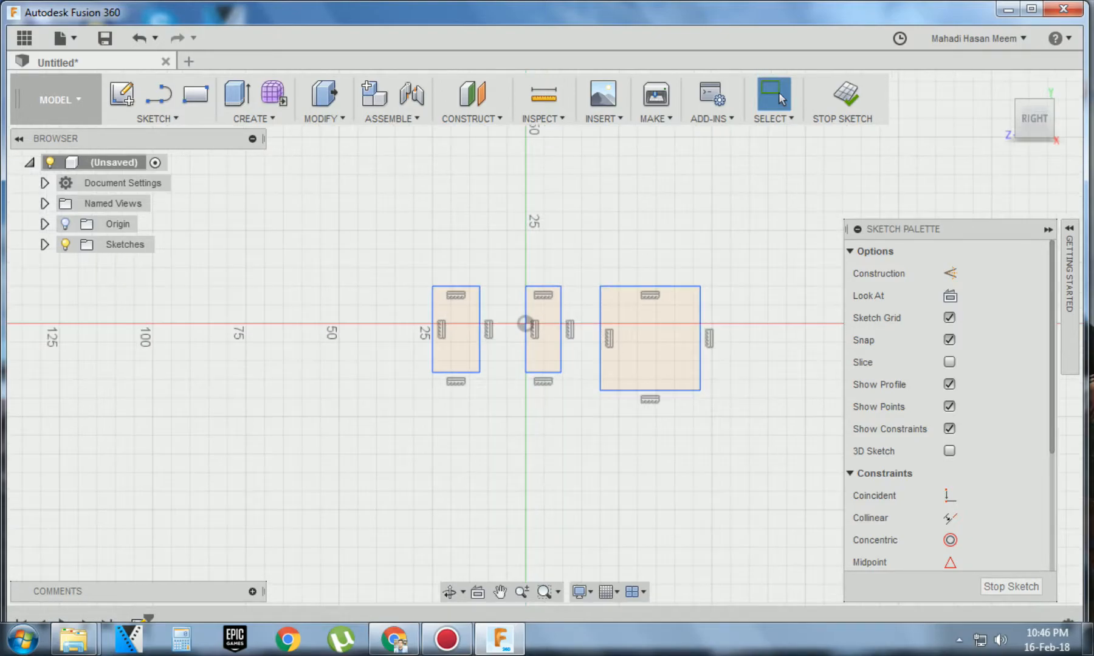
scroll(608, 394, "down", 3)
scroll(613, 383, "down", 2)
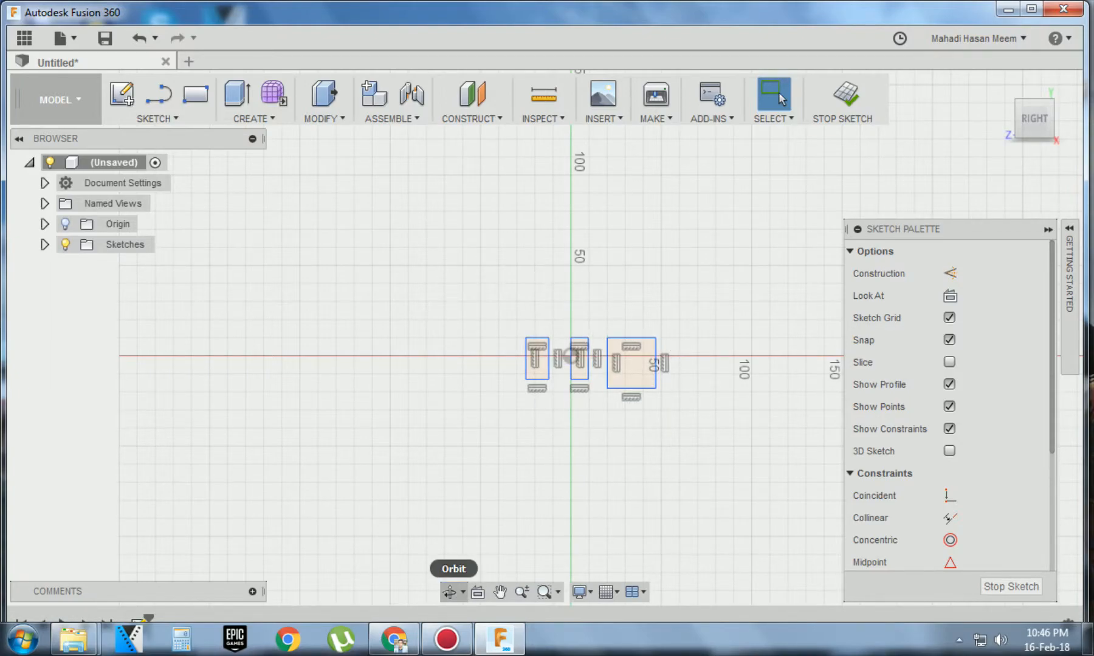
left_click(450, 592)
mouse_move(450, 504)
left_mouse_down()
mouse_move(729, 304)
mouse_move(434, 495)
mouse_move(585, 527)
mouse_move(743, 348)
mouse_move(561, 530)
mouse_move(681, 478)
mouse_move(739, 331)
mouse_move(572, 530)
left_mouse_up()
mouse_move(571, 462)
left_mouse_down()
mouse_move(523, 316)
mouse_move(547, 413)
mouse_move(522, 267)
mouse_move(535, 401)
mouse_move(401, 304)
mouse_move(523, 355)
mouse_move(529, 373)
mouse_move(527, 341)
mouse_move(529, 401)
left_mouse_up()
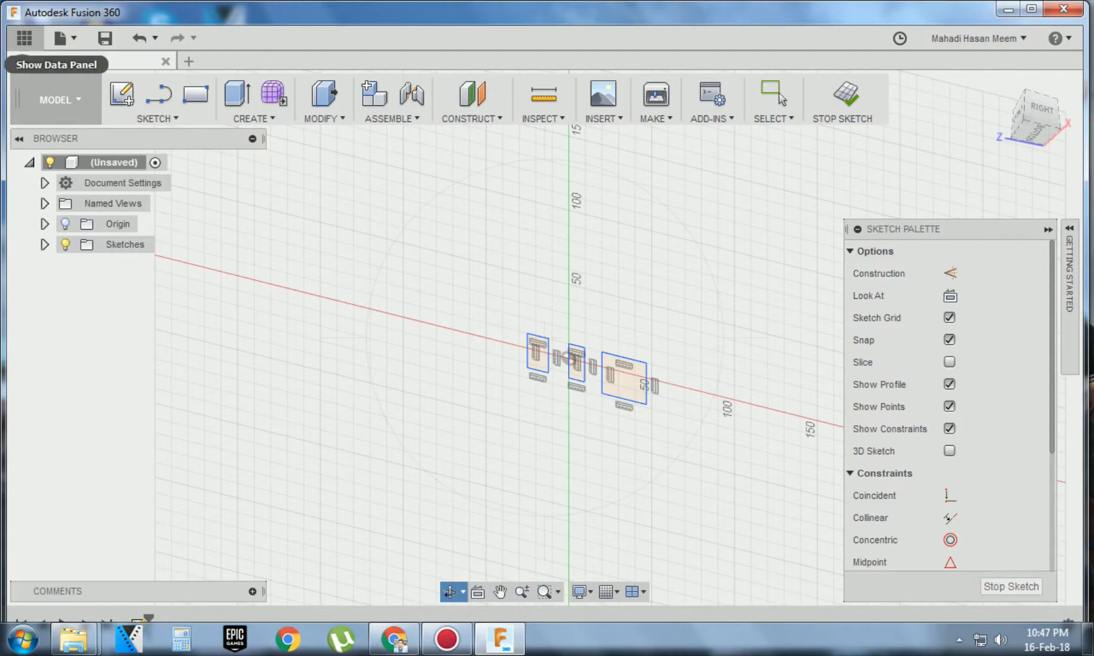